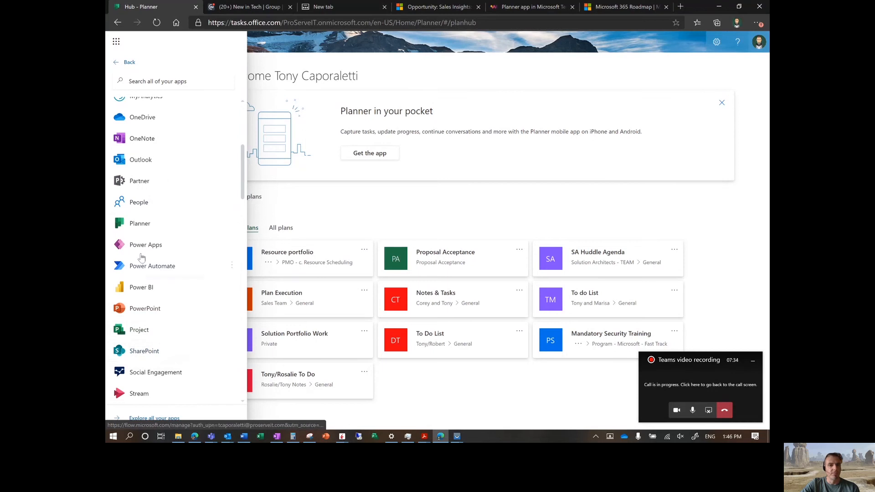
pyautogui.scroll(-1, 139, 241)
pyautogui.click(294, 212)
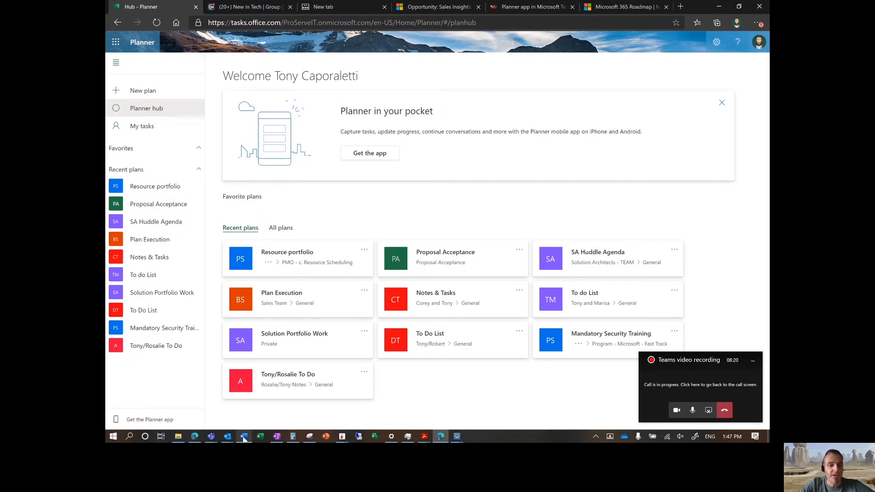
# Step: Switch to the Teams window and view the list of added apps
pyautogui.moveTo(215, 439)
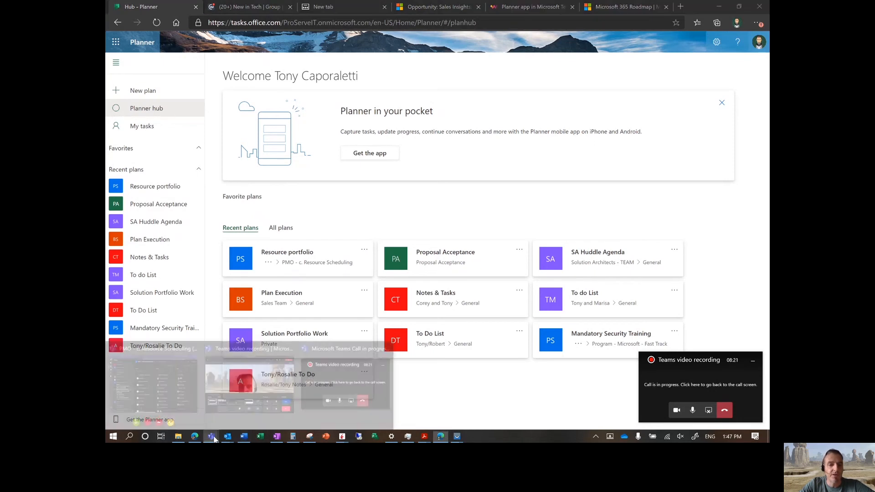
pyautogui.click(187, 411)
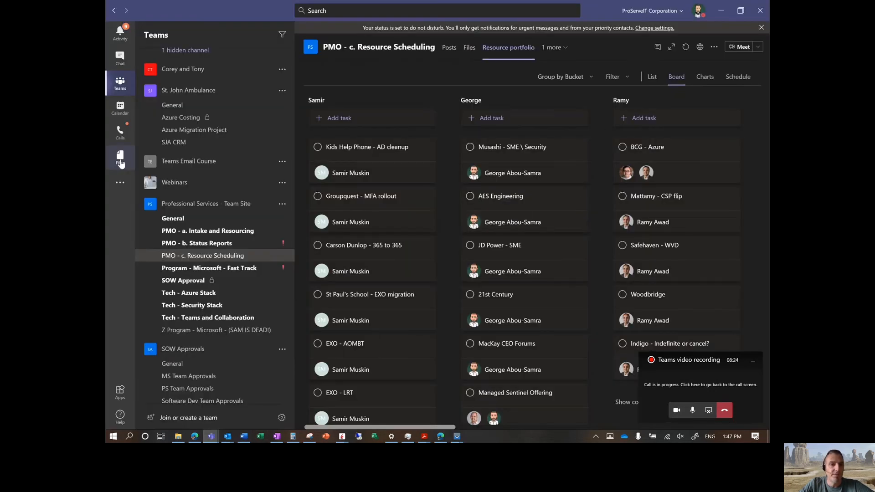
pyautogui.click(120, 185)
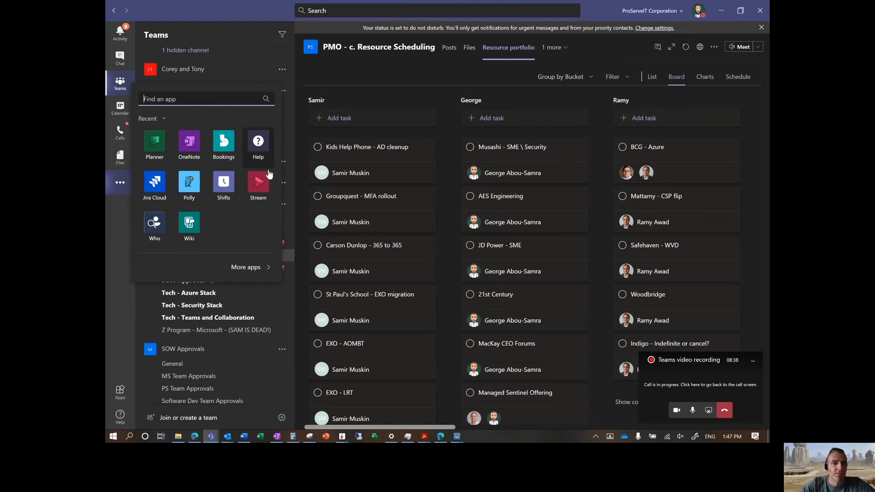
pyautogui.click(117, 292)
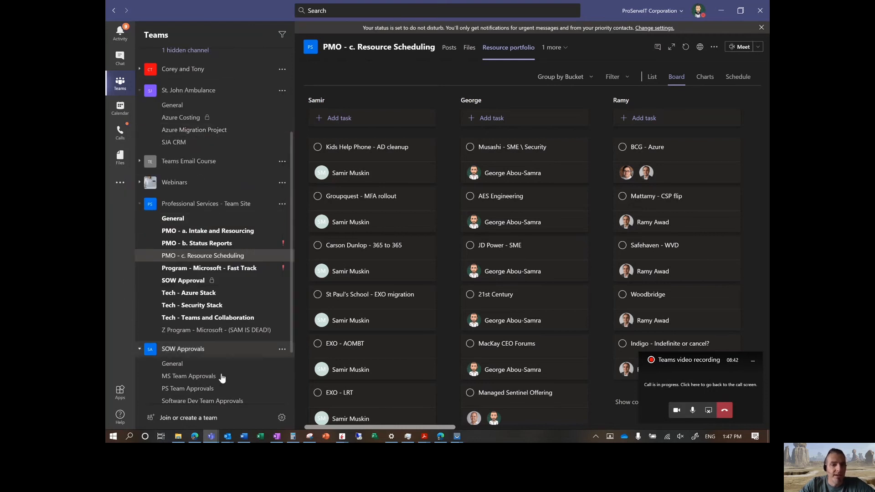
# Step: Return to Planner in the browser and open the Proposal Acceptance plan
pyautogui.moveTo(440, 438)
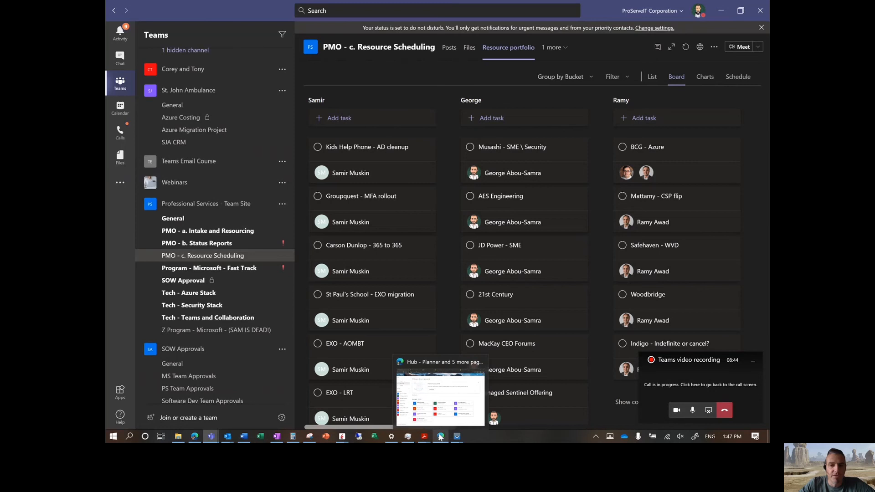
pyautogui.click(446, 407)
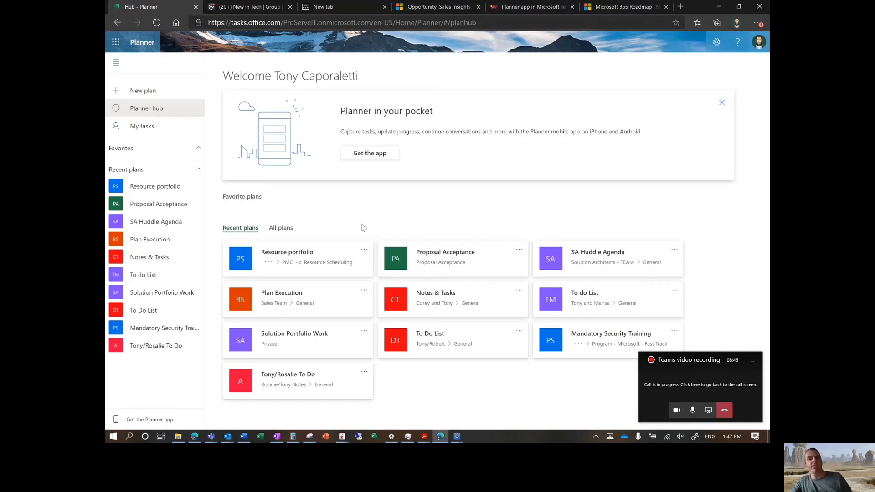
pyautogui.click(145, 206)
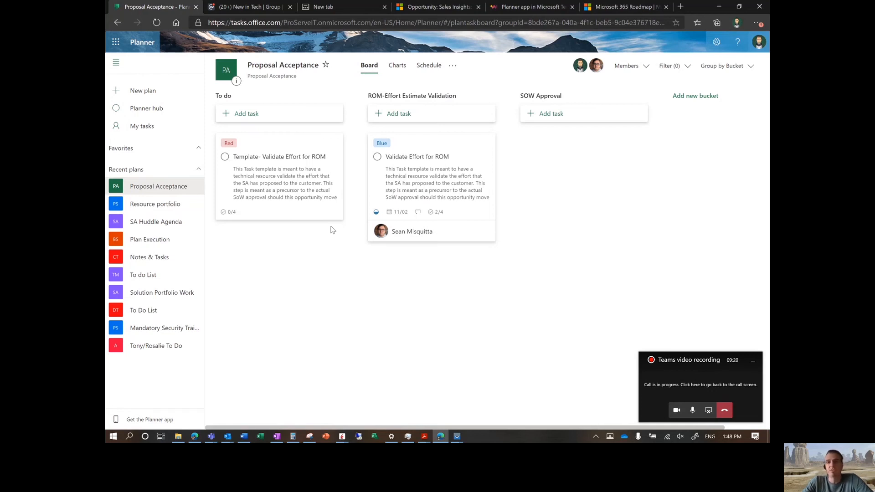
# Step: Open the 'Template- Validate Effort for ROM' task and assign it to the first listed plan member
pyautogui.click(280, 152)
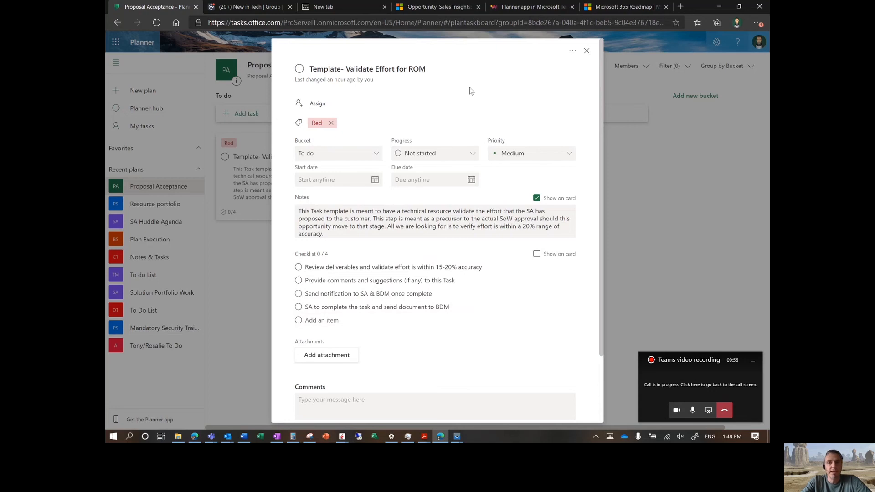
pyautogui.click(319, 104)
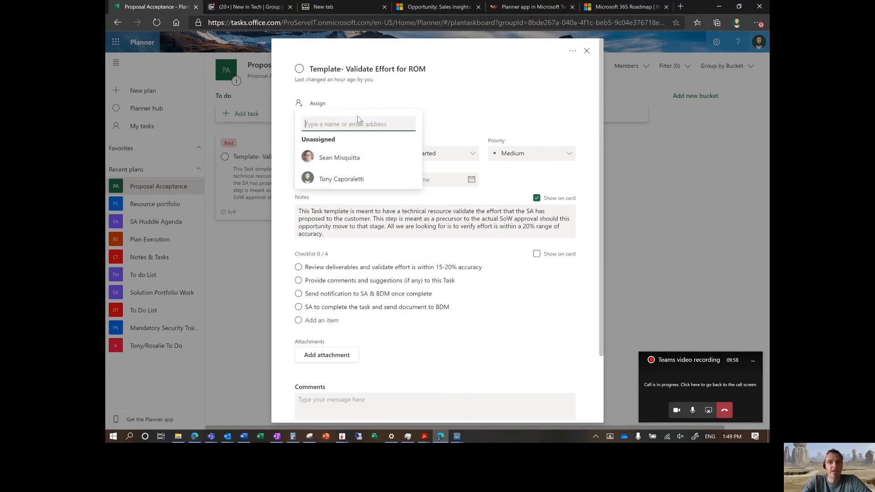
pyautogui.click(339, 157)
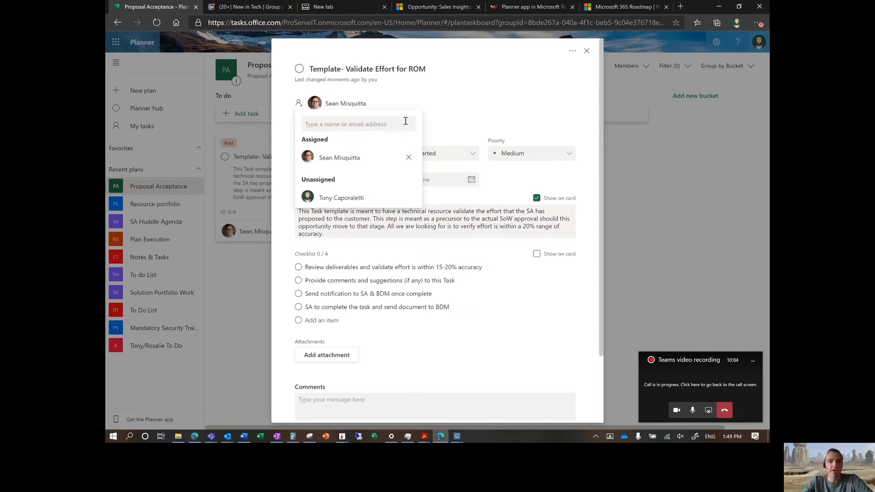
pyautogui.click(447, 120)
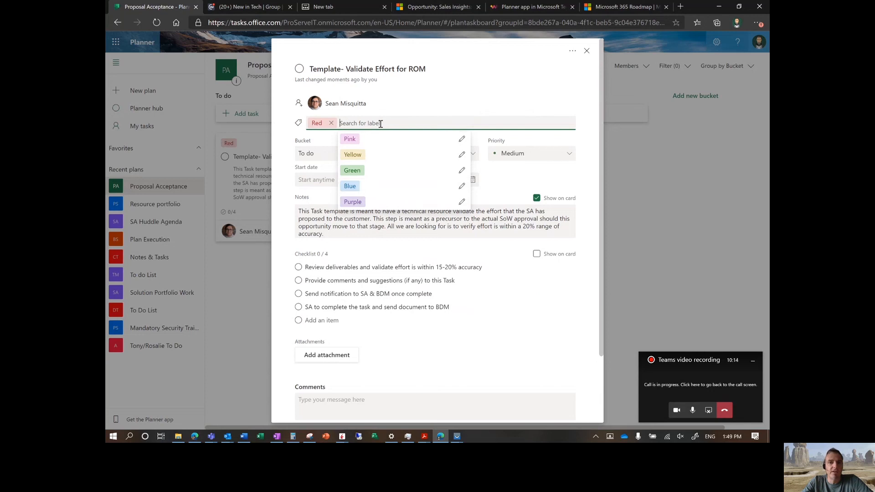
pyautogui.click(431, 114)
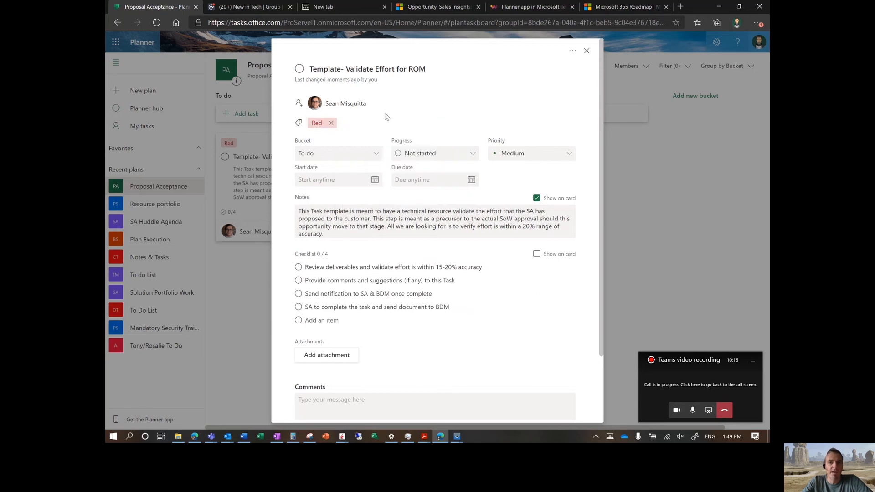
# Step: Move the task to the SOW Approval bucket and set its priority to Urgent
pyautogui.click(380, 155)
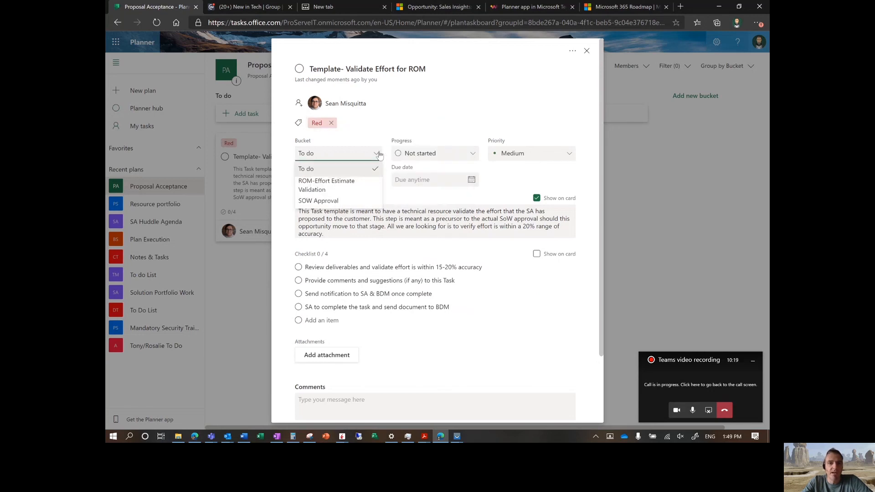
pyautogui.click(318, 202)
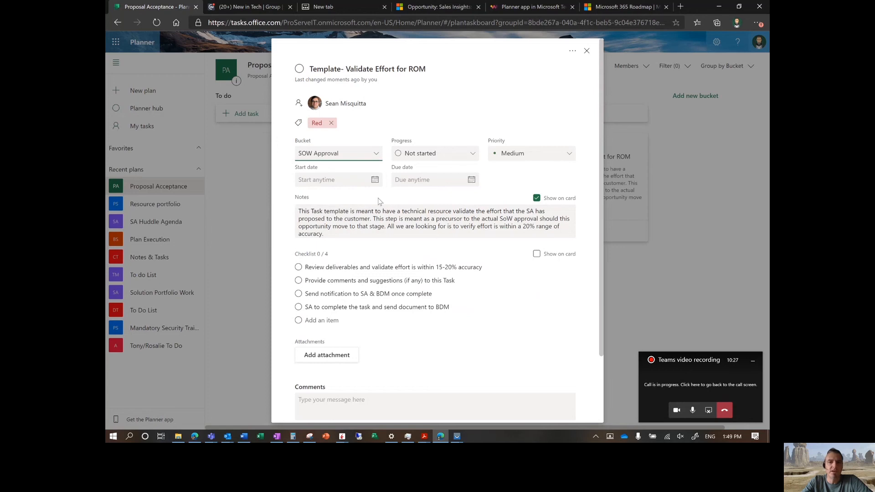
pyautogui.click(464, 155)
pyautogui.click(449, 126)
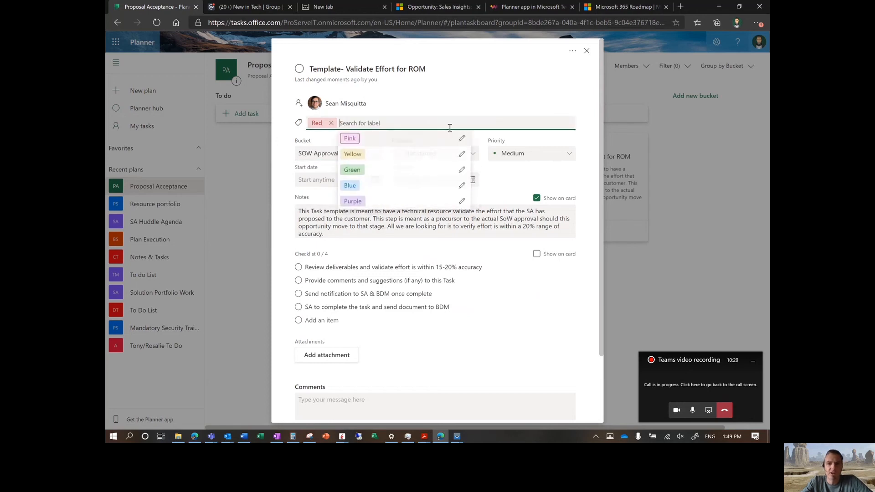
pyautogui.click(522, 155)
pyautogui.click(510, 169)
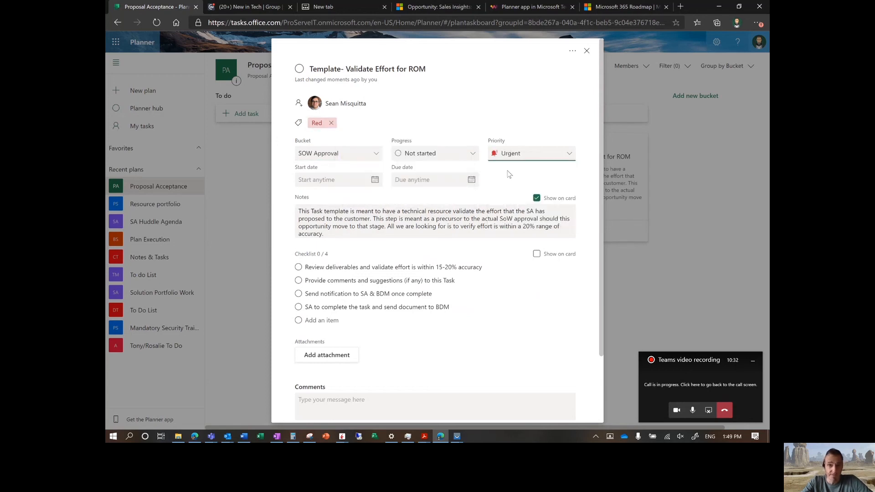
# Step: Review the task's notes, checklist and comments
pyautogui.click(325, 236)
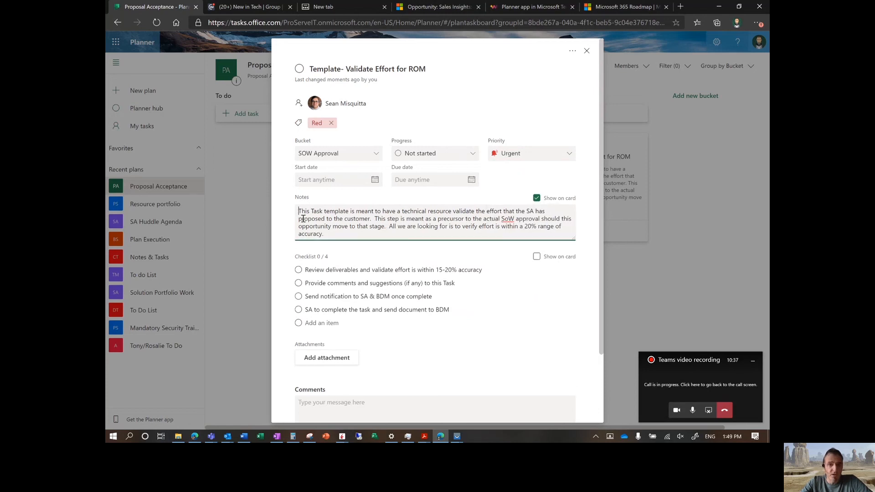
pyautogui.moveTo(326, 230); pyautogui.dragTo(293, 216)
pyautogui.click(349, 234)
pyautogui.scroll(-2, 433, 336)
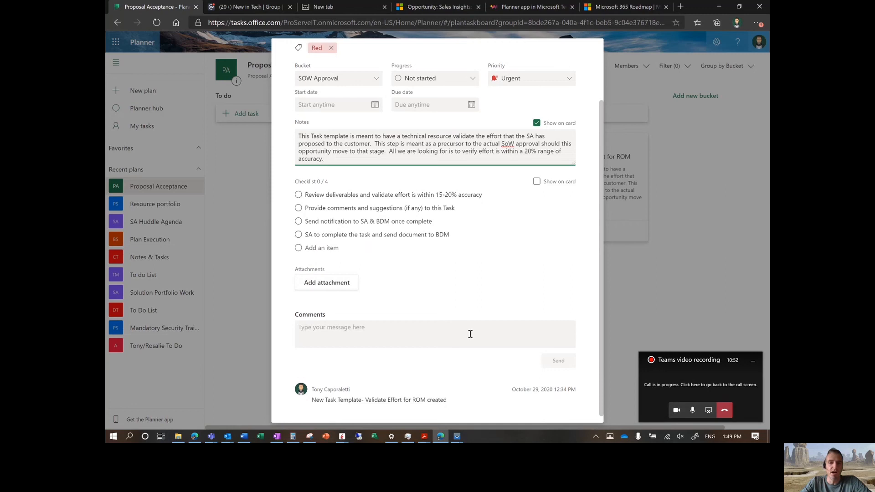
pyautogui.scroll(3, 410, 228)
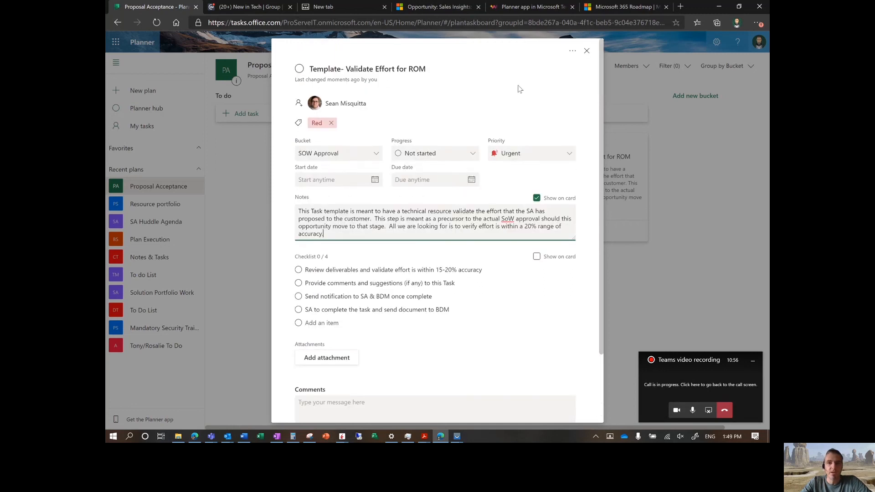
pyautogui.scroll(-3, 525, 301)
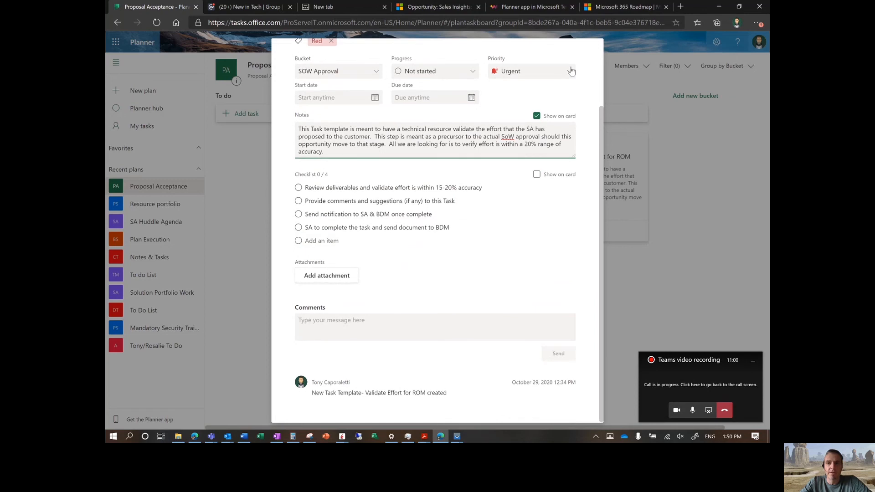
pyautogui.scroll(3, 573, 96)
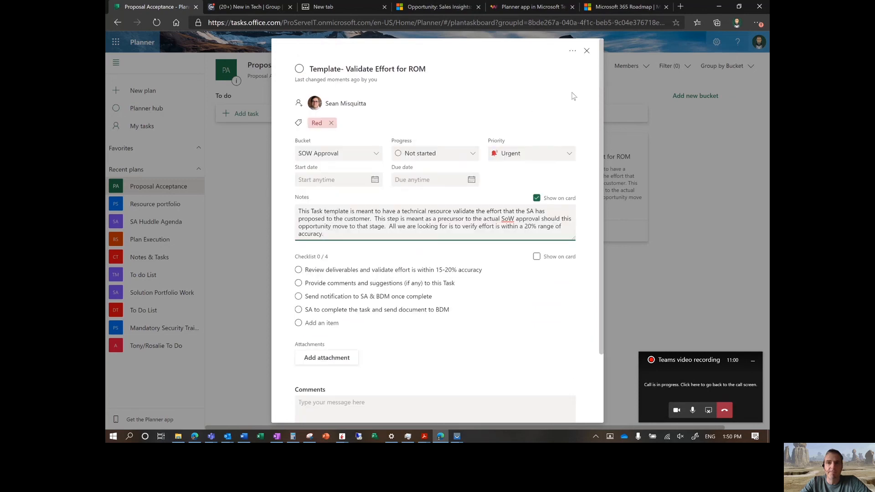
# Step: Copy the task as 'Review SoW for customer delivery' with the default included details, then close the template
pyautogui.click(573, 51)
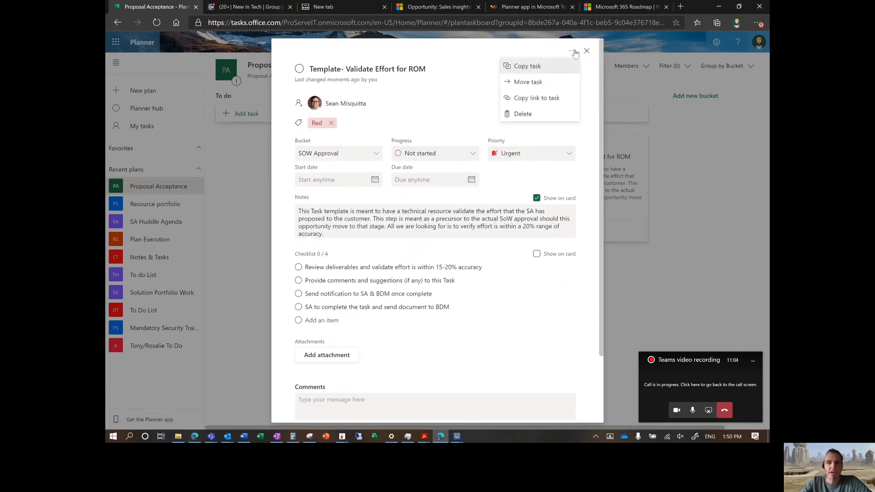
pyautogui.click(531, 68)
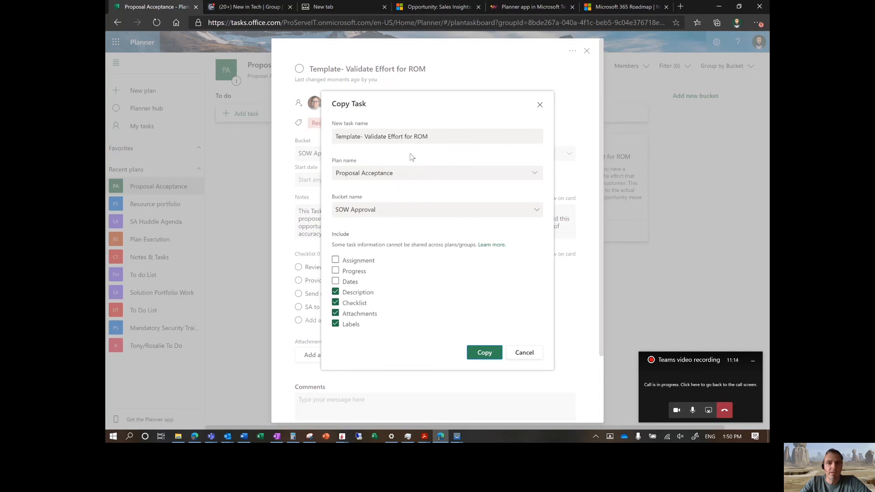
pyautogui.tripleClick(416, 137)
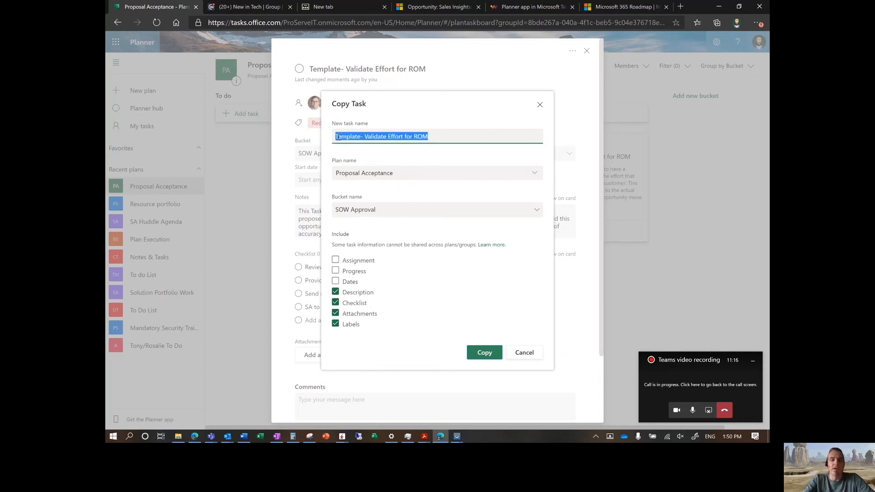
pyautogui.write('Review SoW for')
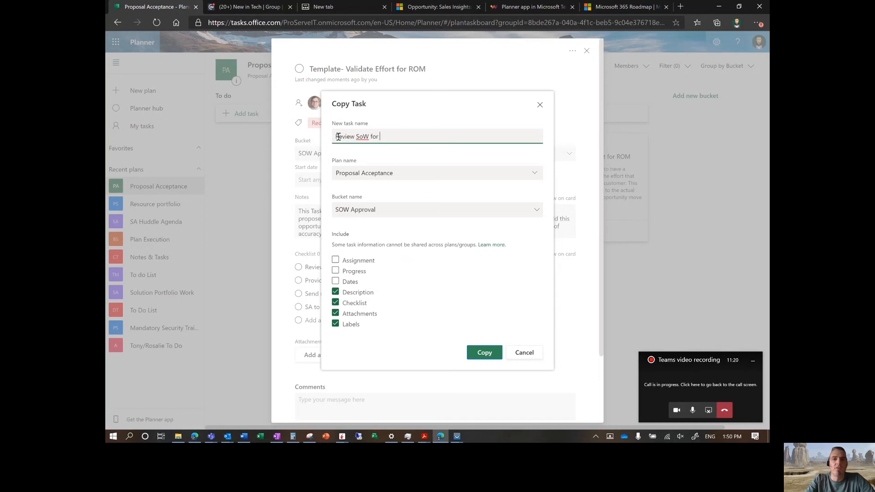
pyautogui.write(' customer')
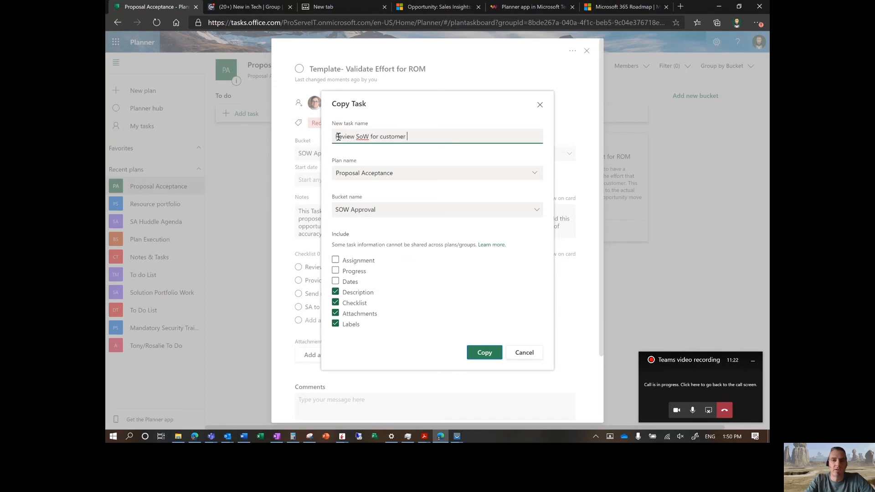
pyautogui.write(' delivery')
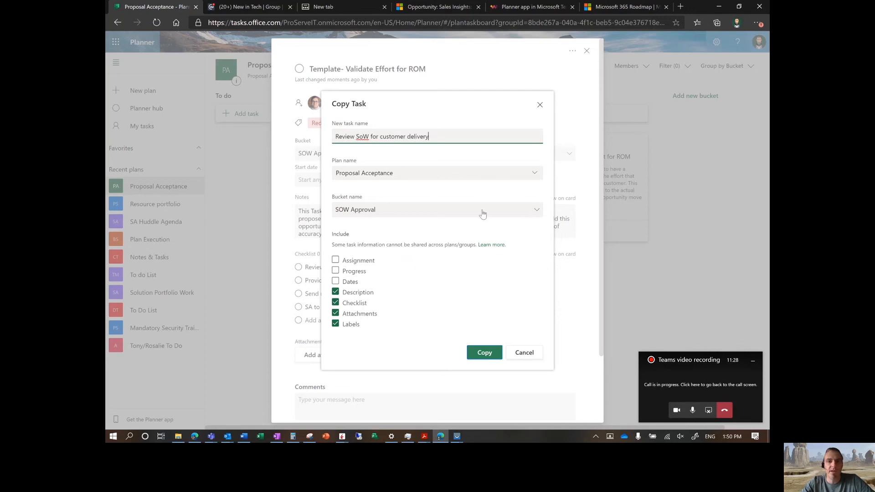
pyautogui.click(484, 353)
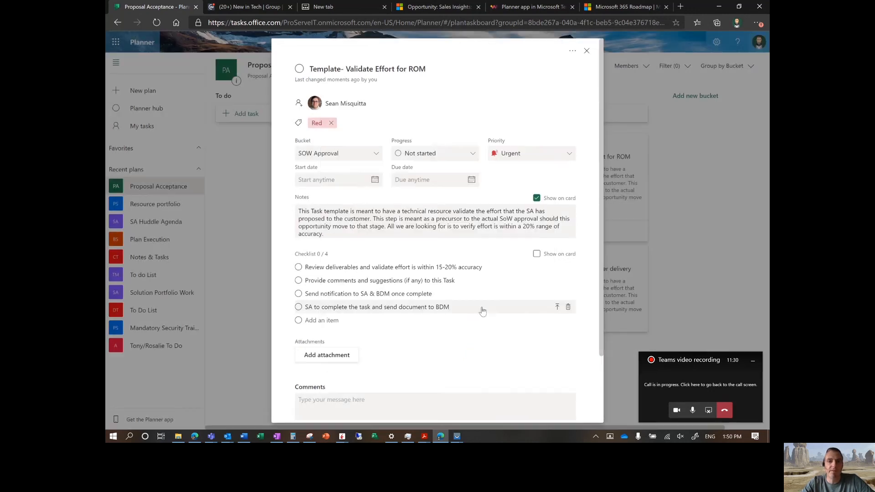
pyautogui.click(587, 51)
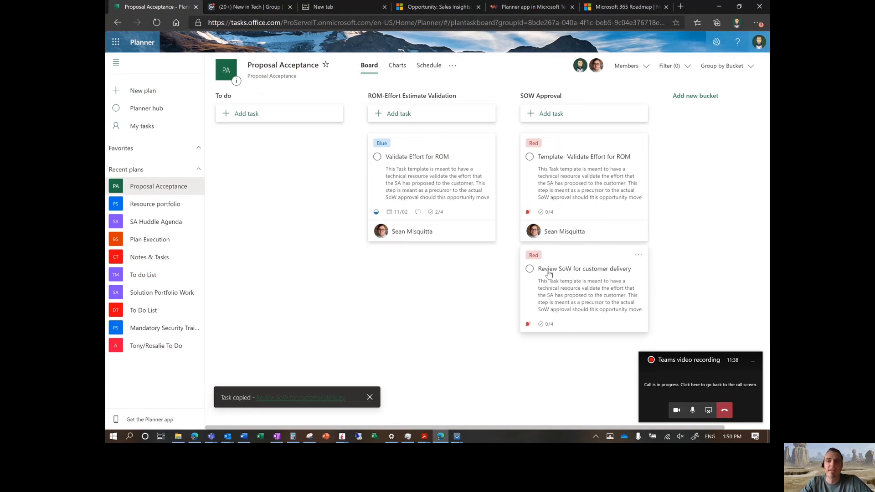
# Step: Open the 'Review SoW for customer delivery' task, assign it to the same plan member, and close it
pyautogui.click(598, 284)
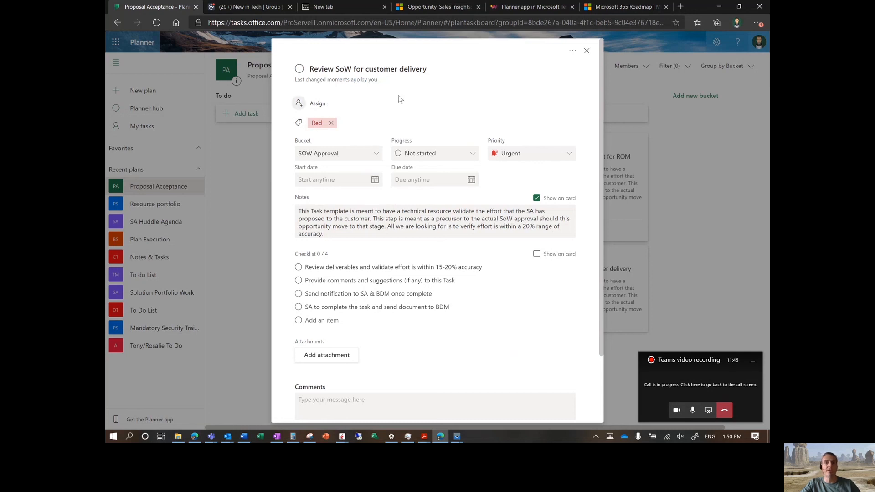
pyautogui.click(328, 105)
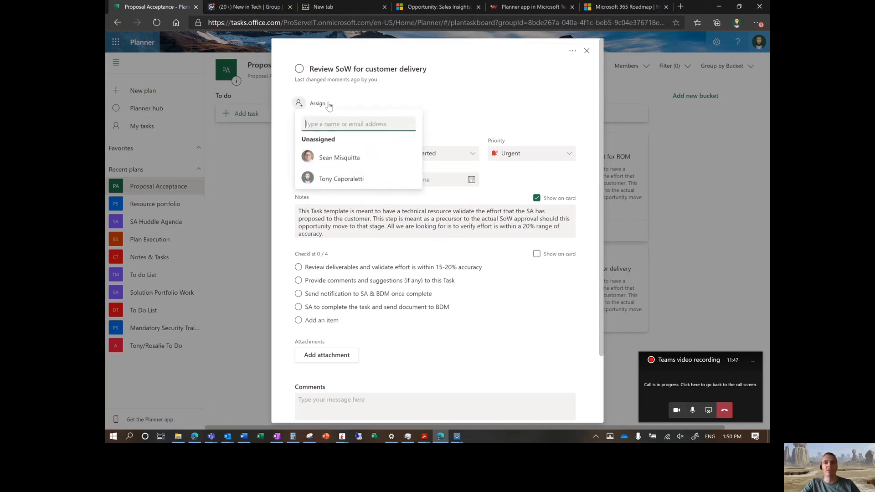
pyautogui.click(351, 157)
pyautogui.click(542, 266)
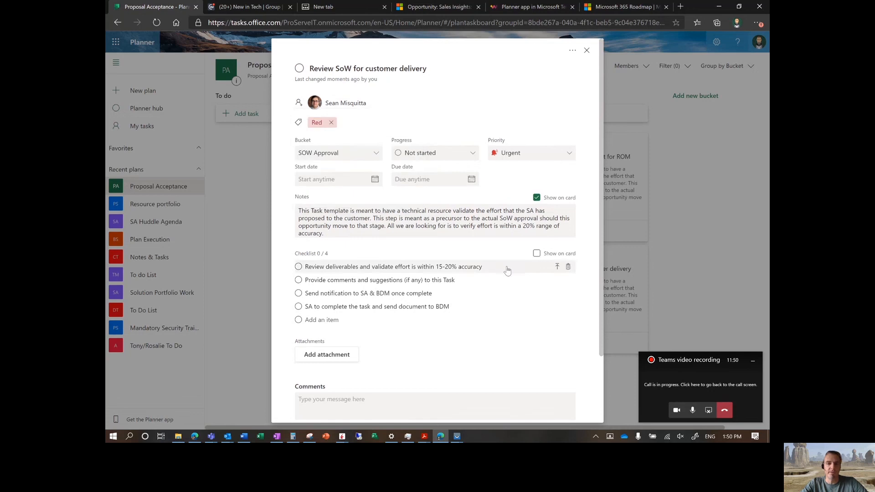
pyautogui.scroll(-3, 507, 268)
pyautogui.scroll(3, 531, 228)
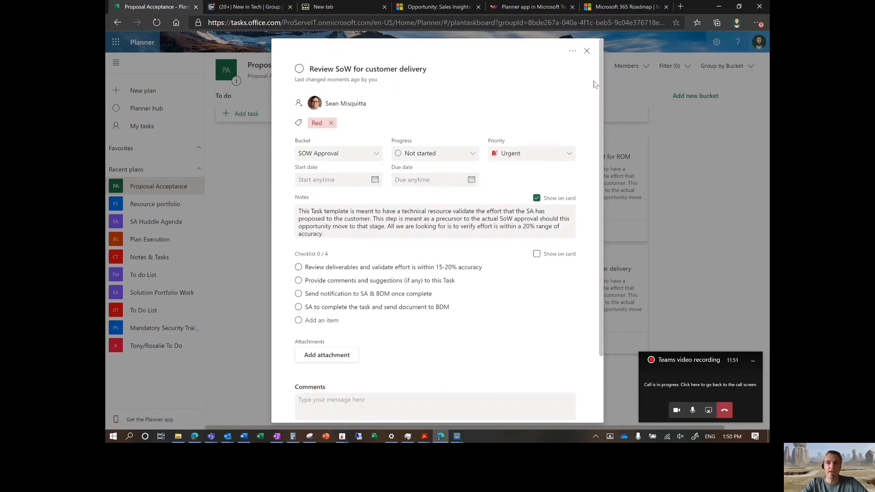
pyautogui.click(587, 52)
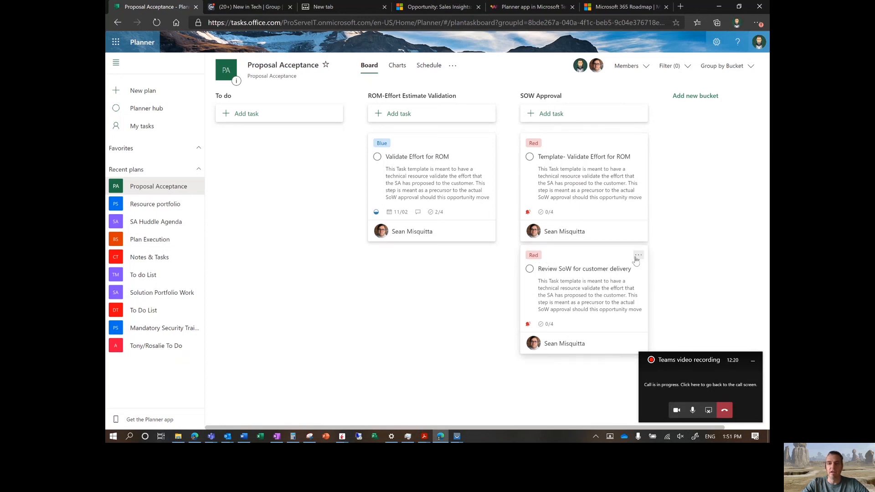
# Step: Open the 'Review SoW for customer delivery' task and check off all four checklist items
pyautogui.click(600, 275)
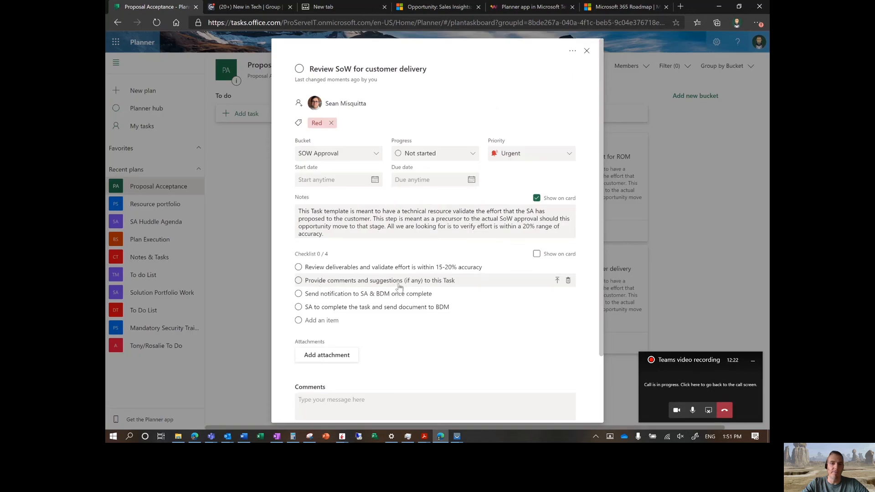
pyautogui.click(298, 267)
pyautogui.click(299, 281)
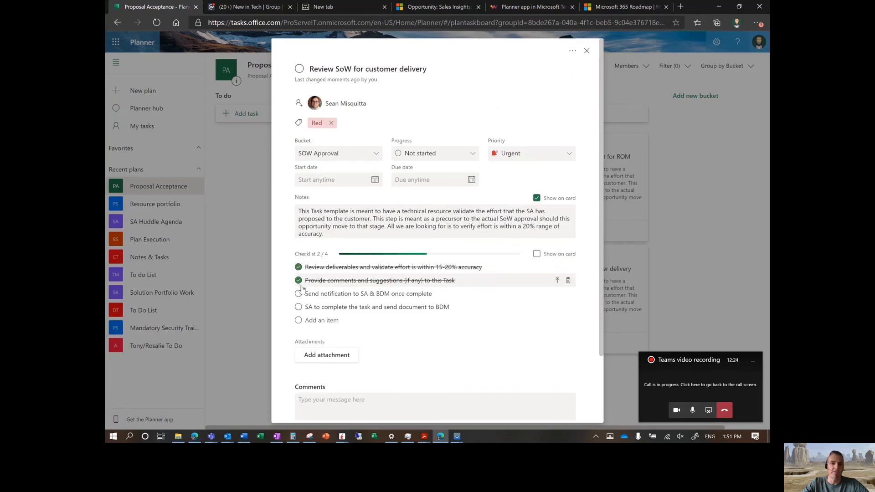
pyautogui.click(299, 294)
pyautogui.click(299, 307)
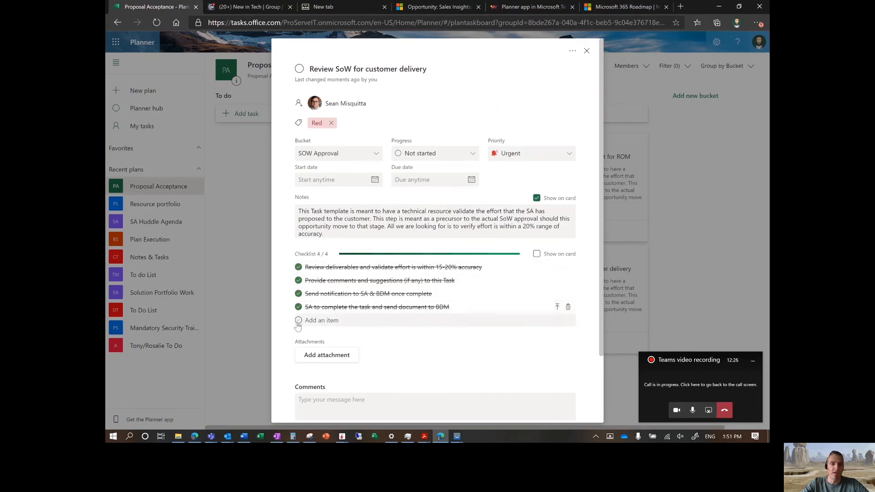
# Step: Replace the task's Red label with the Green label
pyautogui.click(343, 123)
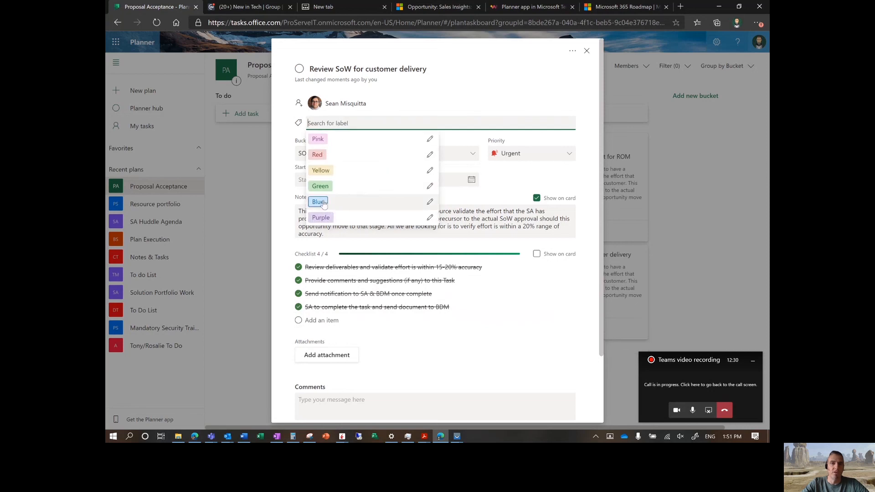
pyautogui.click(320, 186)
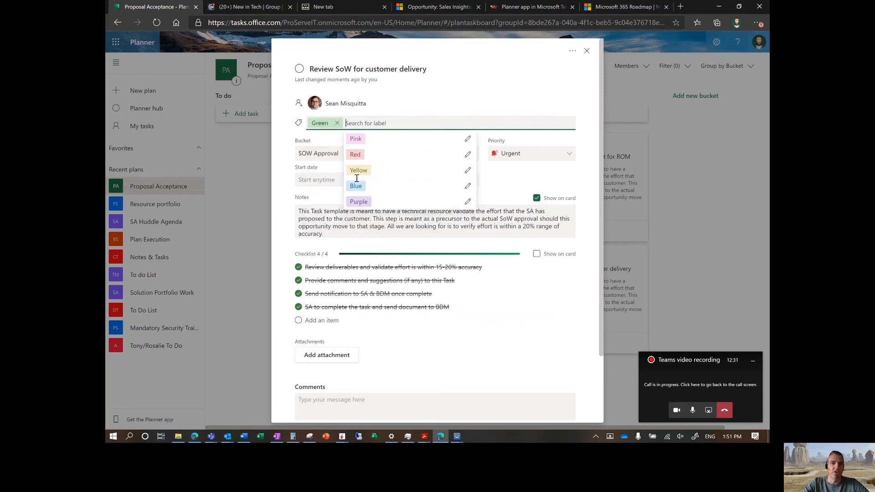
pyautogui.click(431, 110)
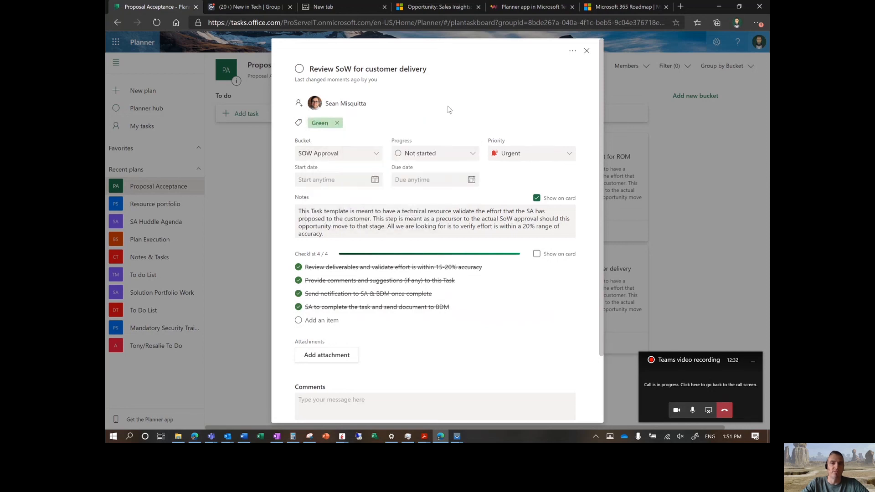
# Step: Close the task and mark 'Review SoW for customer delivery' as complete on the board
pyautogui.click(587, 51)
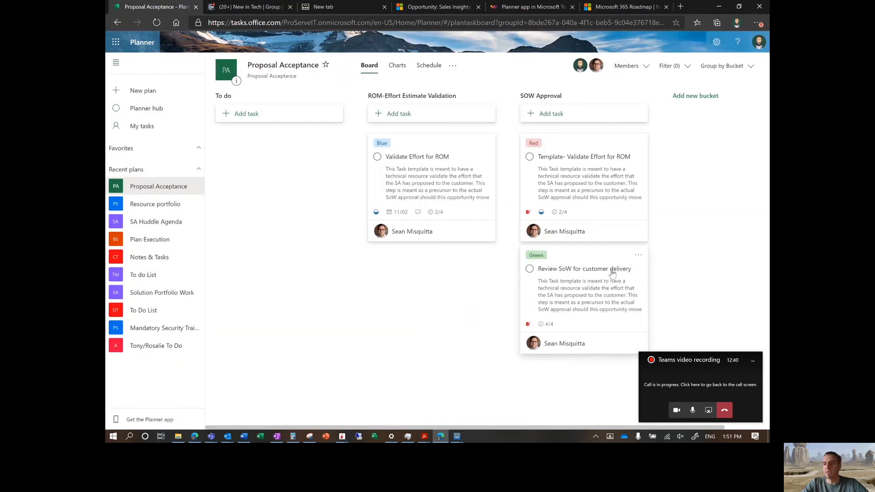
pyautogui.click(530, 268)
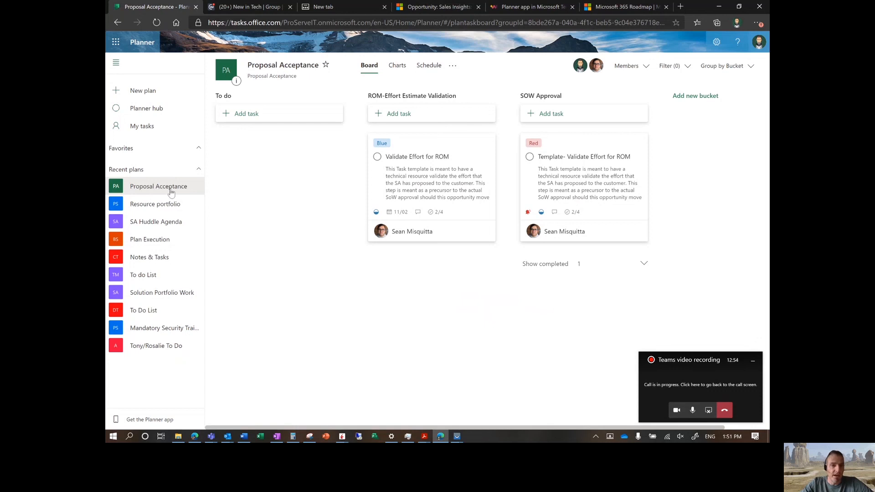
# Step: Switch to Teams, open the PMO - c. Resource Scheduling planner board and scroll to Sean's bucket
pyautogui.moveTo(211, 433)
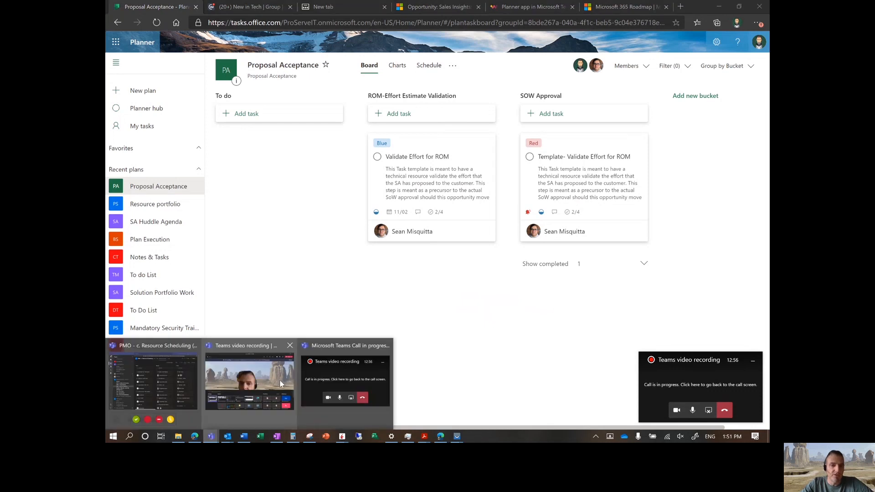
pyautogui.click(188, 378)
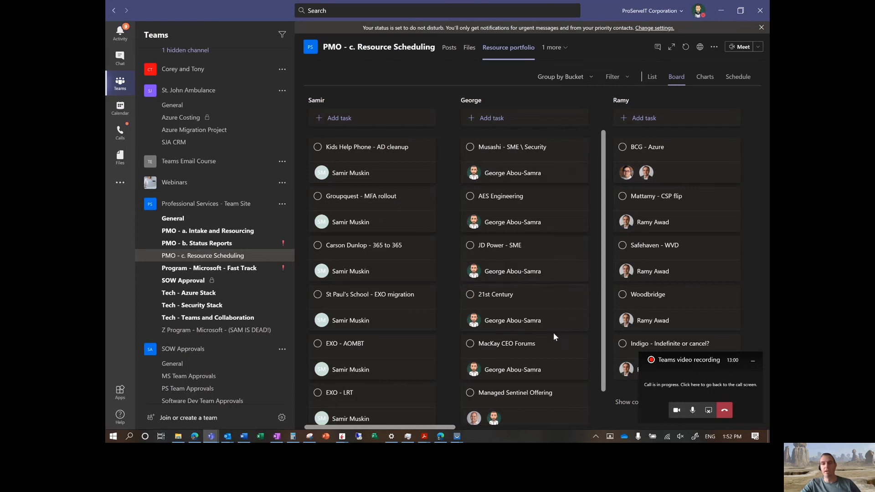
pyautogui.moveTo(453, 429); pyautogui.dragTo(558, 429)
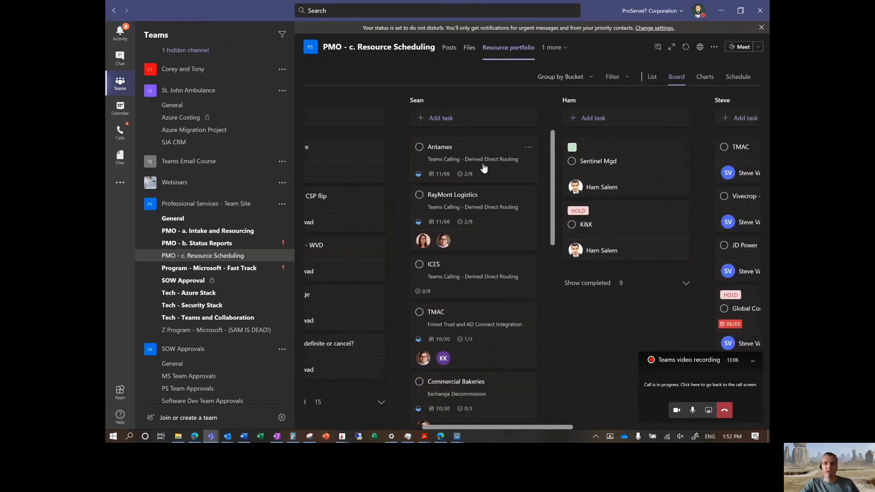
pyautogui.moveTo(458, 428)
pyautogui.mouseDown()
pyautogui.moveTo(396, 428)
pyautogui.moveTo(464, 428)
pyautogui.mouseUp()
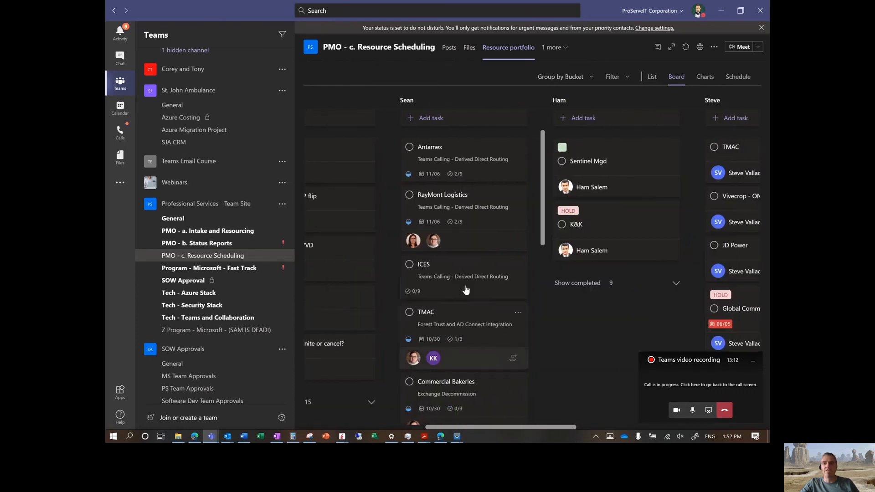
# Step: Open the Antamex task and review its details, checklist and comments
pyautogui.click(465, 158)
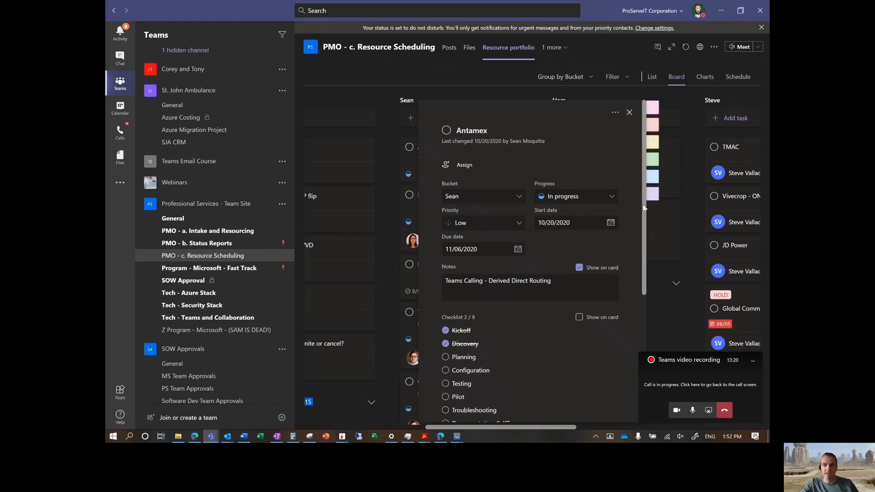
pyautogui.moveTo(645, 208); pyautogui.dragTo(646, 214)
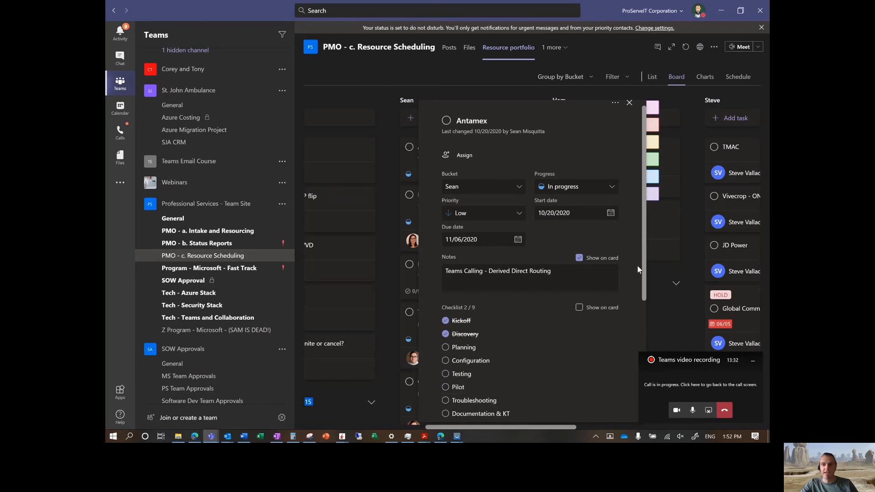
pyautogui.moveTo(646, 259); pyautogui.dragTo(633, 387)
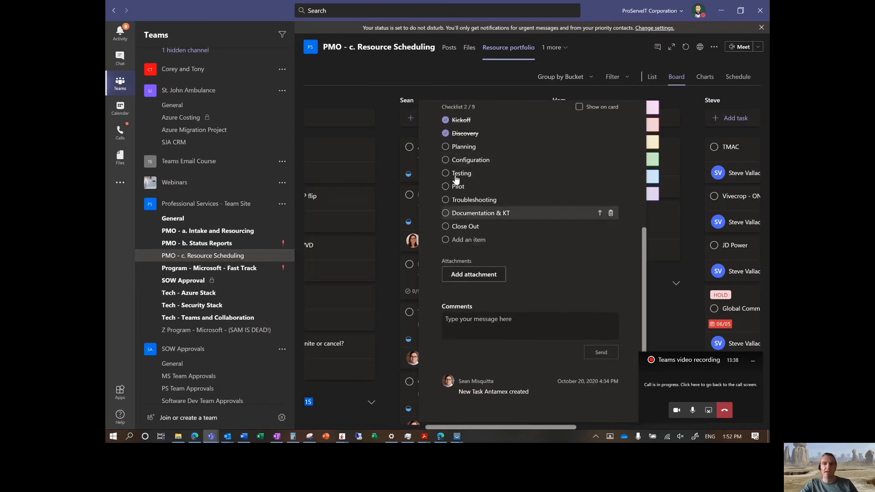
pyautogui.click(382, 136)
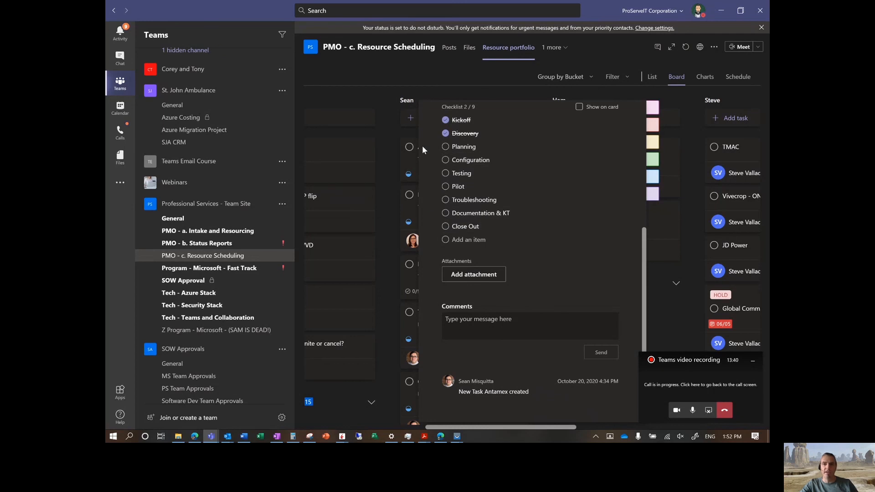